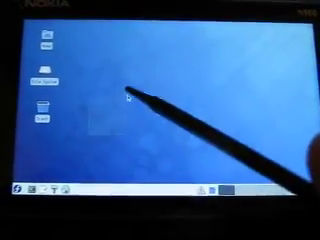
- Select the File System icon on the Xfce desktop
left_click(42, 69)
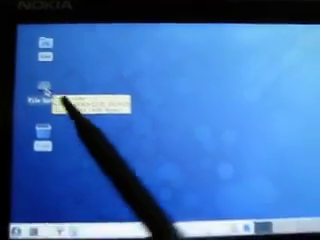
- Open File System in Thunar to show root folders like bin, boot, dev, etc and home
double_click(44, 90)
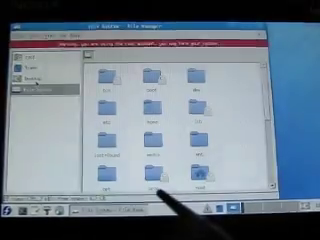